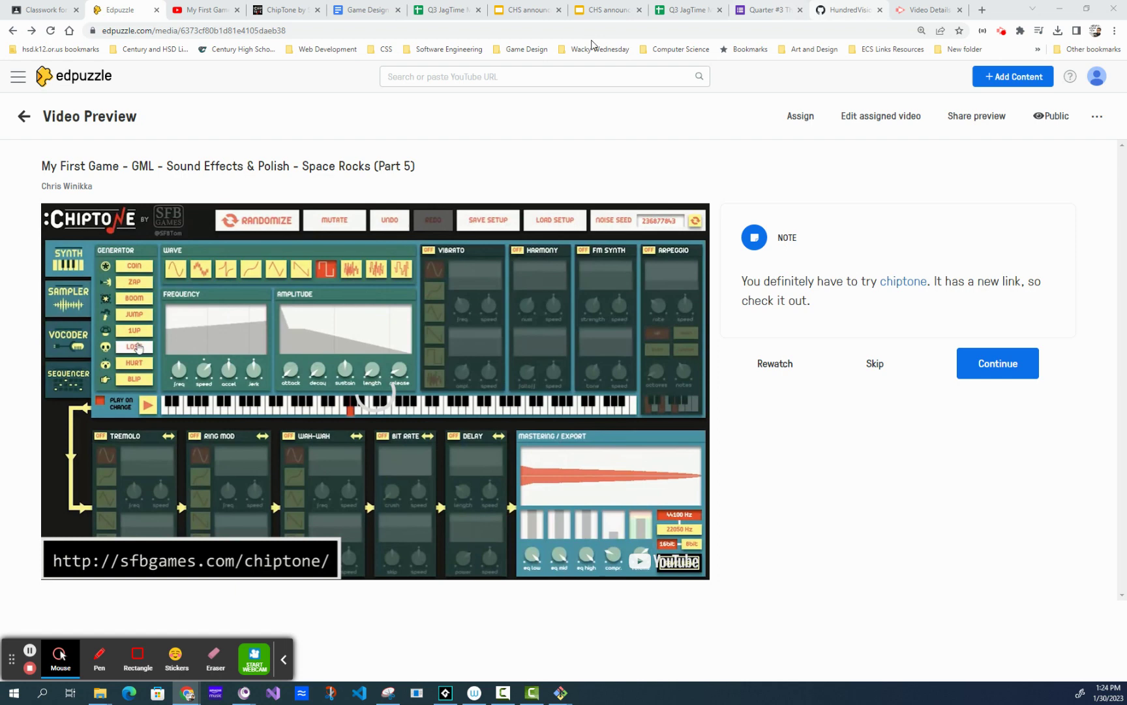
Switch from Edpuzzle to the 'My First Game' YouTube tab with the Space Rocks Part 5 video
{"action": "left_click", "coordinate": [205, 16]}
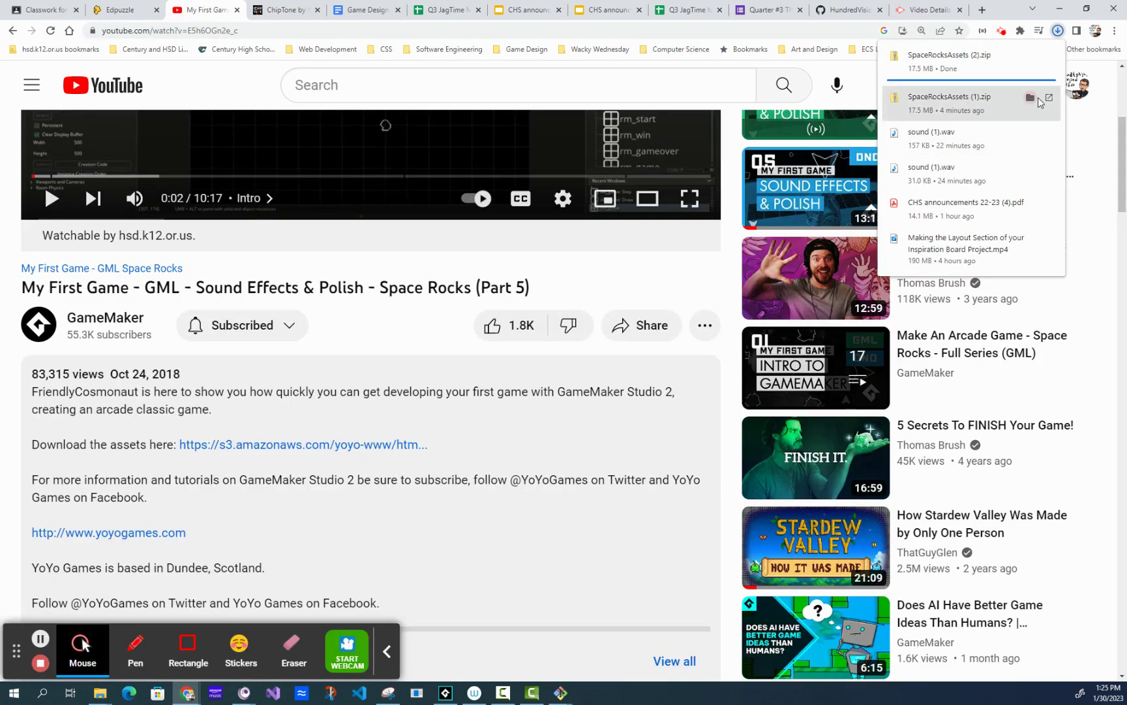
Show the downloaded SpaceRocksAssets zip in the Downloads folder in File Explorer
{"action": "left_click", "coordinate": [1030, 97]}
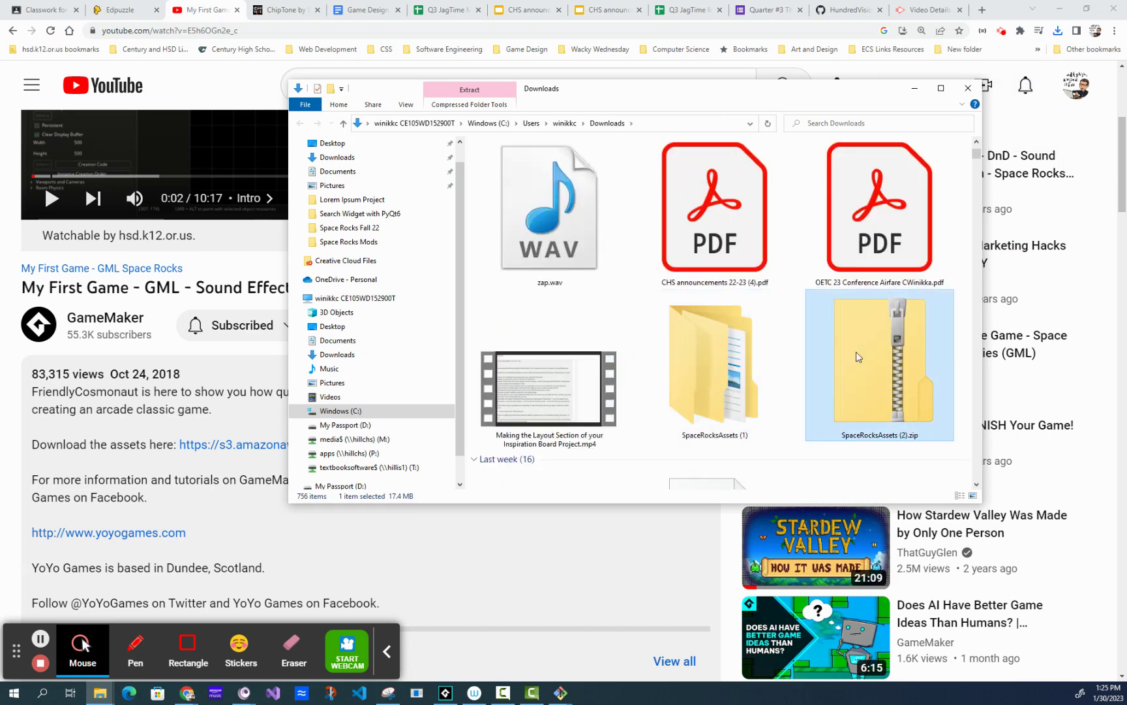
Extract SpaceRocksAssets (1).zip to the suggested Downloads folder, replacing the existing files
{"action": "scroll", "coordinate": [856, 352], "scroll_direction": "up", "scroll_amount": 2}
{"action": "left_click", "coordinate": [733, 240]}
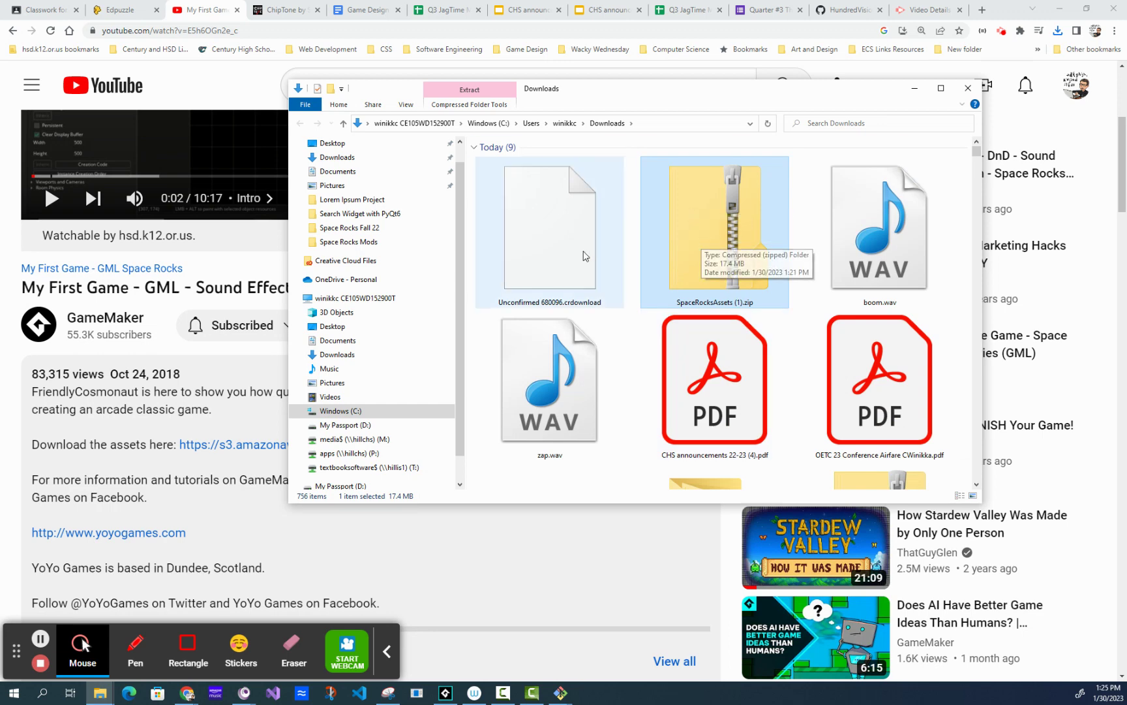
{"action": "scroll", "coordinate": [806, 238], "scroll_direction": "down", "scroll_amount": 3}
{"action": "scroll", "coordinate": [812, 237], "scroll_direction": "up", "scroll_amount": 2}
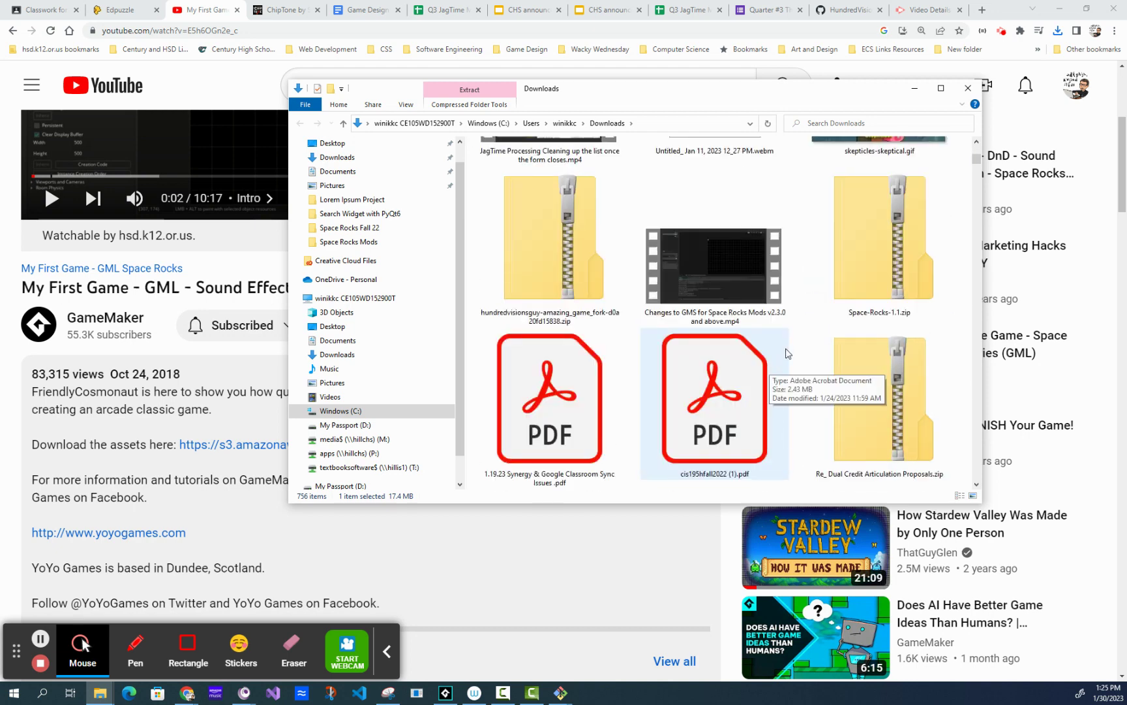
{"action": "scroll", "coordinate": [780, 366], "scroll_direction": "up", "scroll_amount": 4}
{"action": "scroll", "coordinate": [796, 309], "scroll_direction": "down", "scroll_amount": 3}
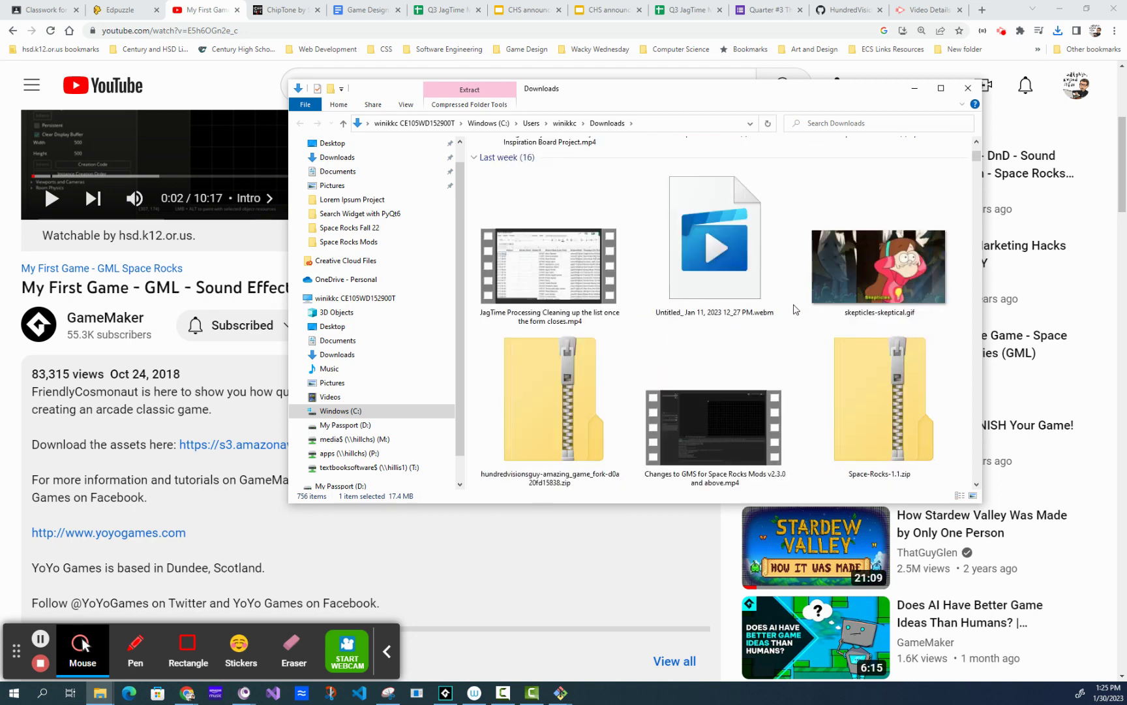
{"action": "scroll", "coordinate": [796, 309], "scroll_direction": "up", "scroll_amount": 3}
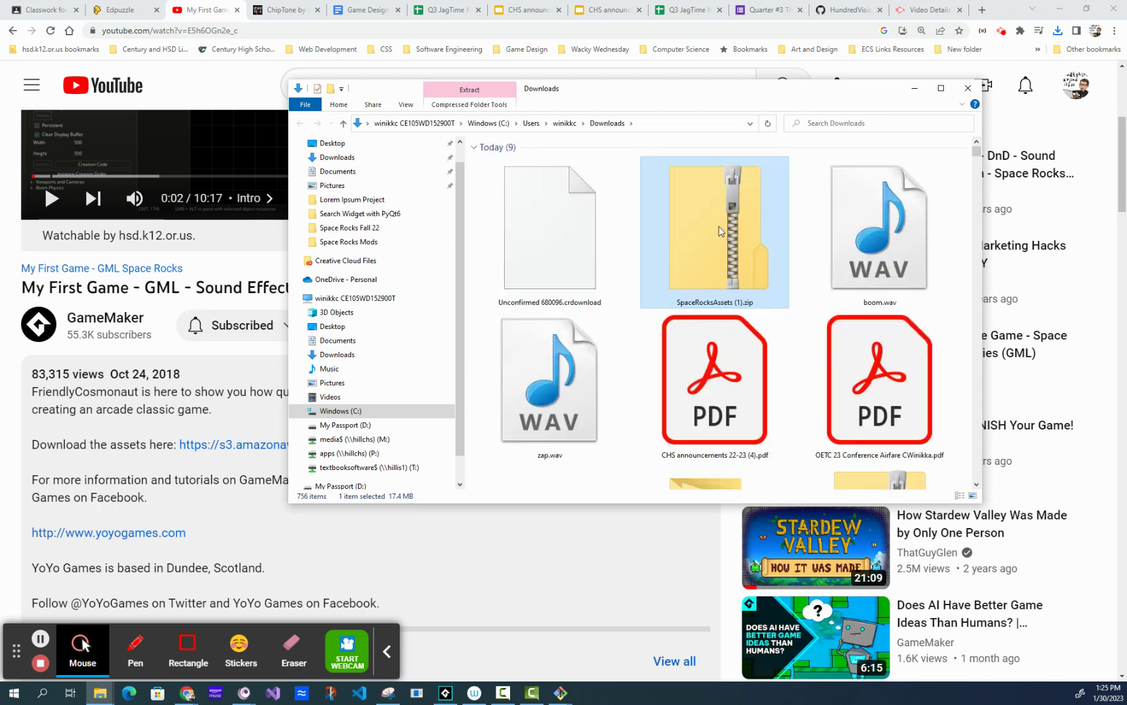
{"action": "right_click", "coordinate": [720, 228]}
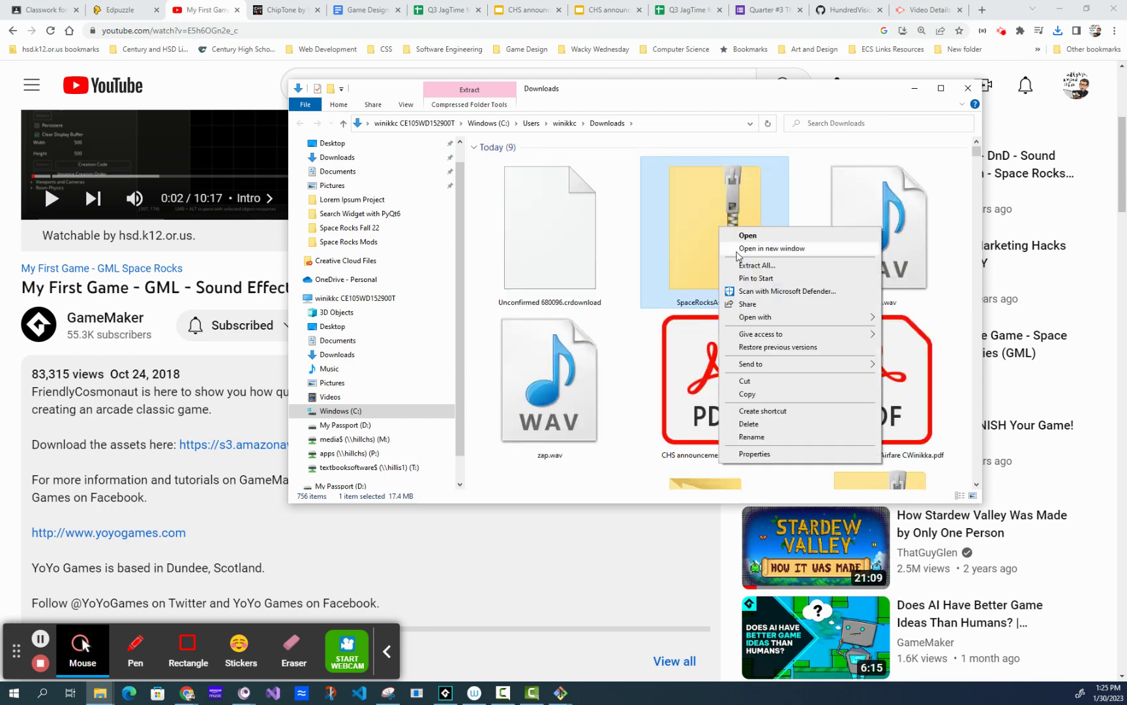
{"action": "left_click", "coordinate": [756, 265]}
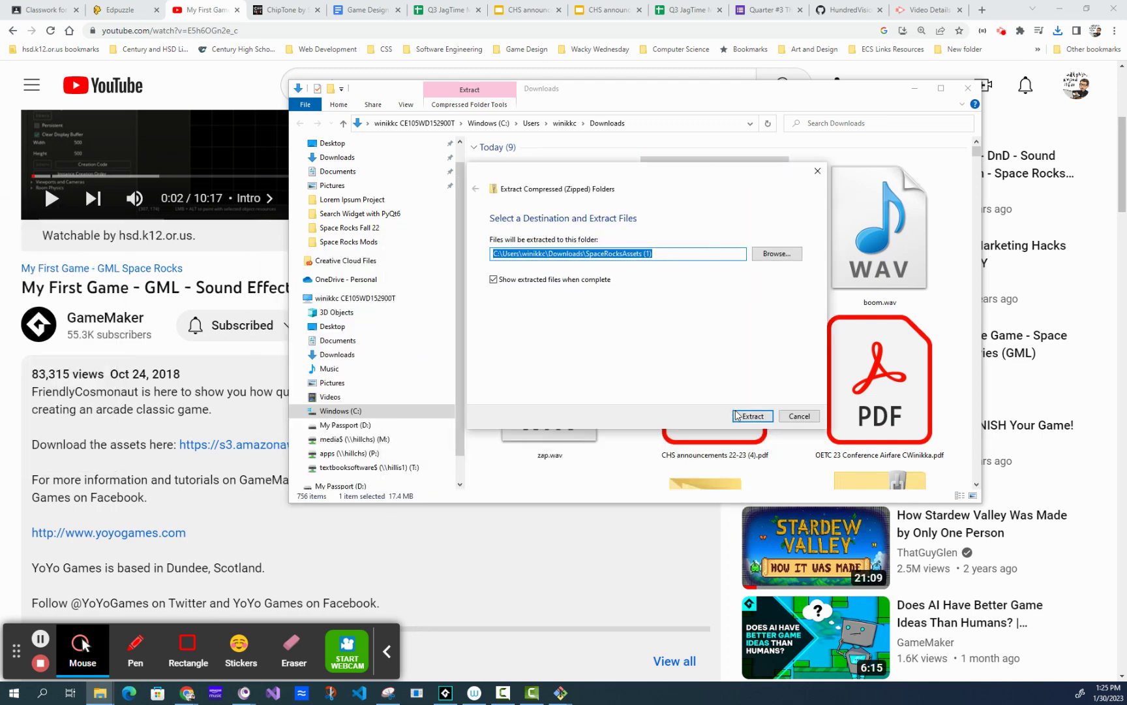
{"action": "left_click", "coordinate": [738, 415]}
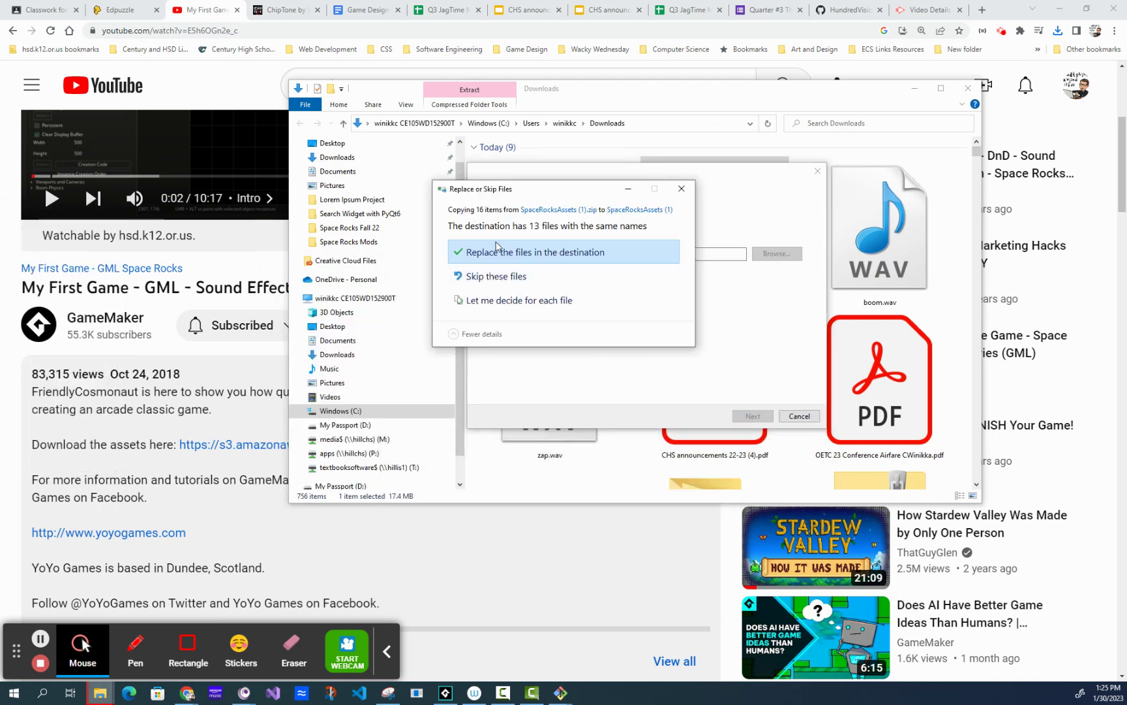
{"action": "left_click", "coordinate": [497, 252]}
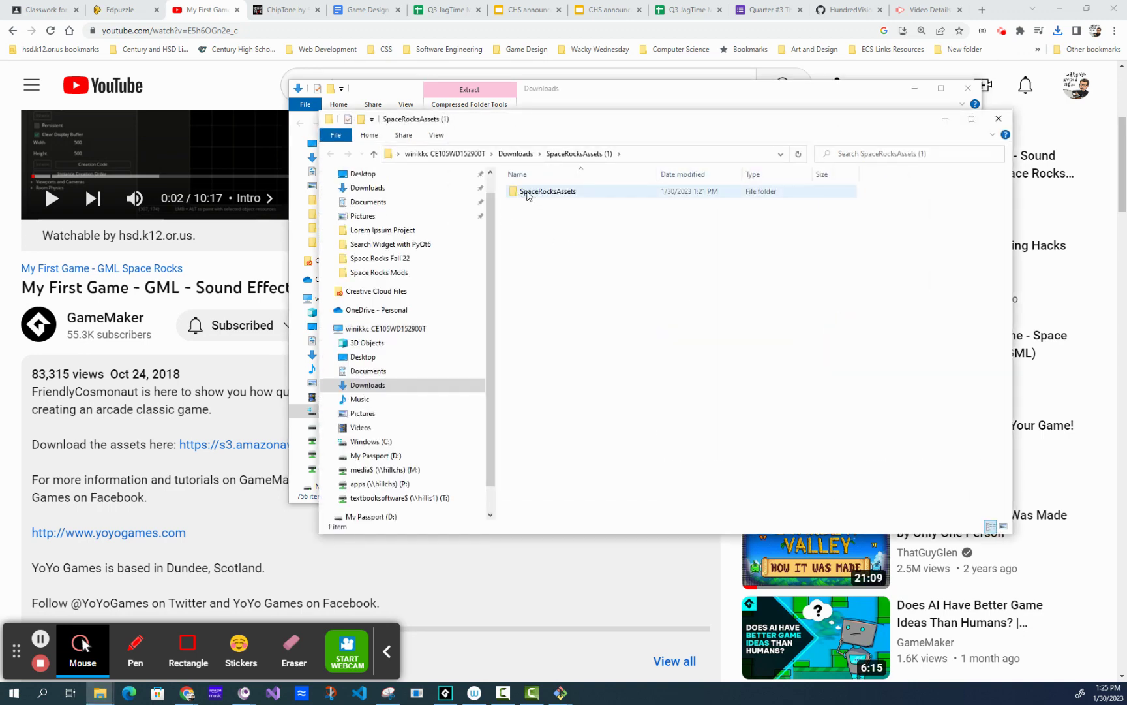
Copy the SFX folder from the extracted SpaceRocksAssets folder
{"action": "left_click", "coordinate": [527, 194]}
{"action": "double_click", "coordinate": [516, 195]}
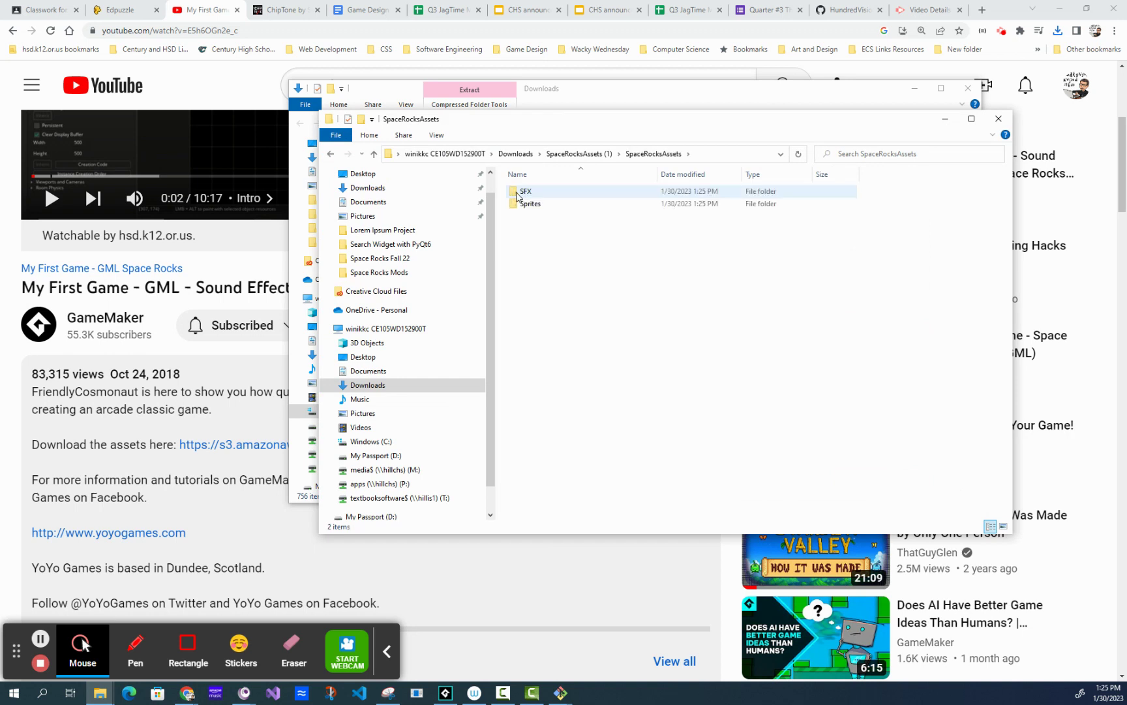
{"action": "right_click", "coordinate": [519, 193]}
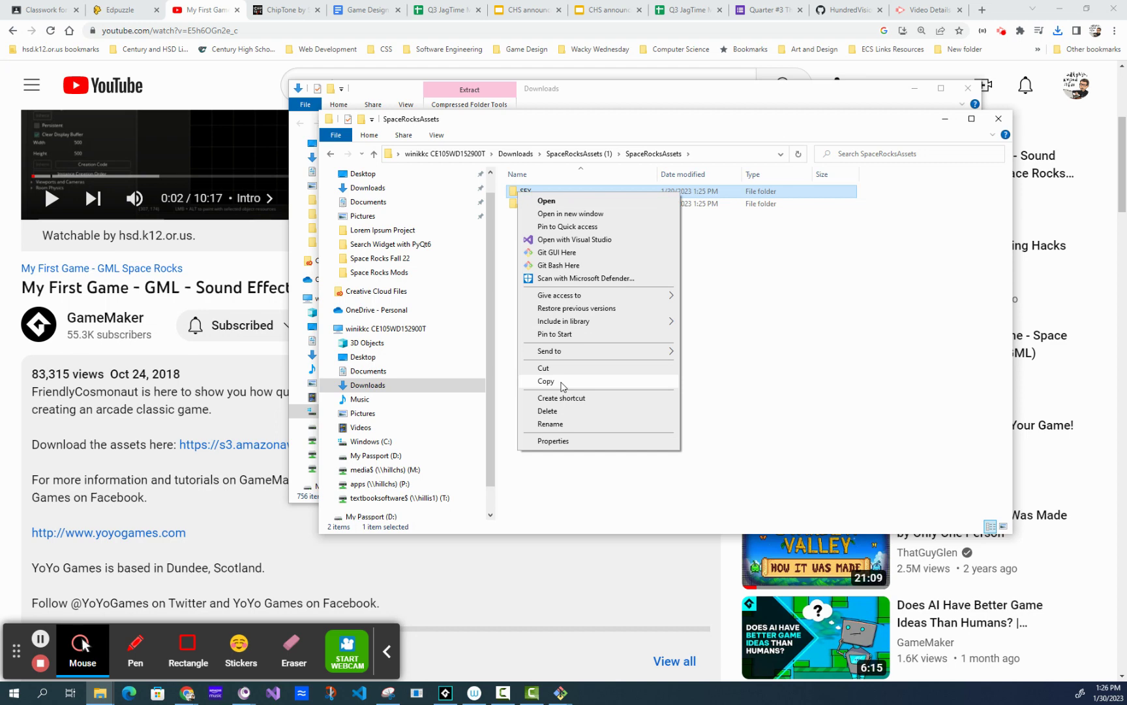
{"action": "left_click", "coordinate": [566, 381]}
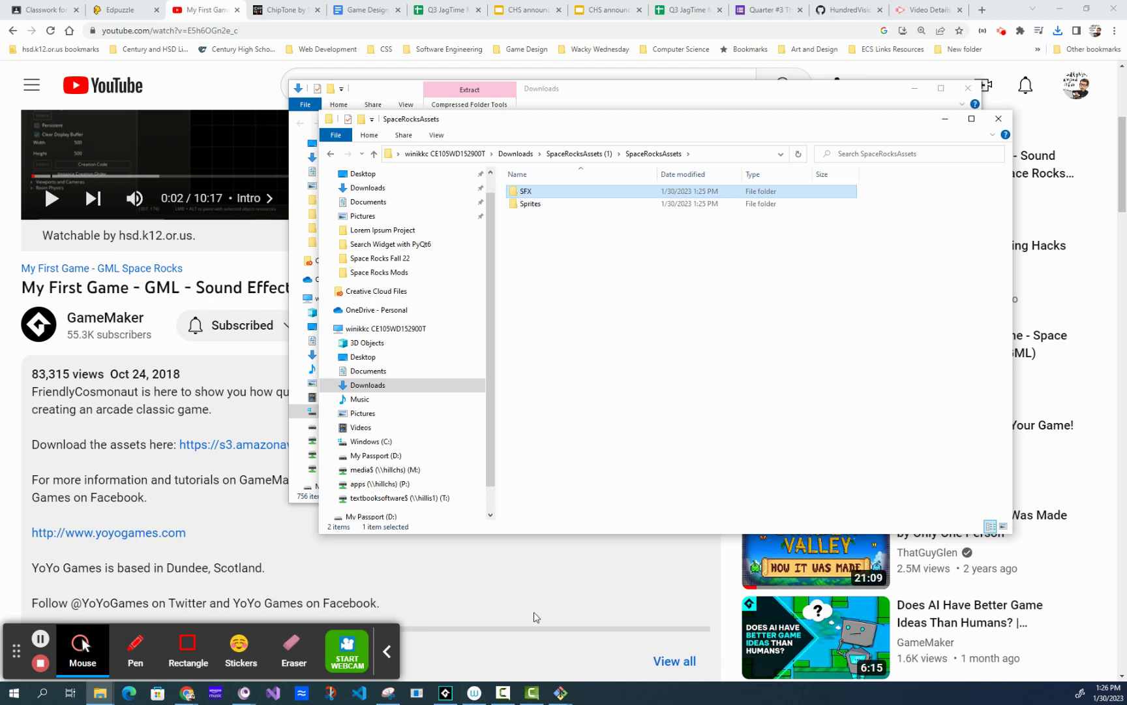
Open Documents > GameMakerStudio2 > GD1 Space Rocks Project in File Explorer
{"action": "left_click", "coordinate": [675, 89]}
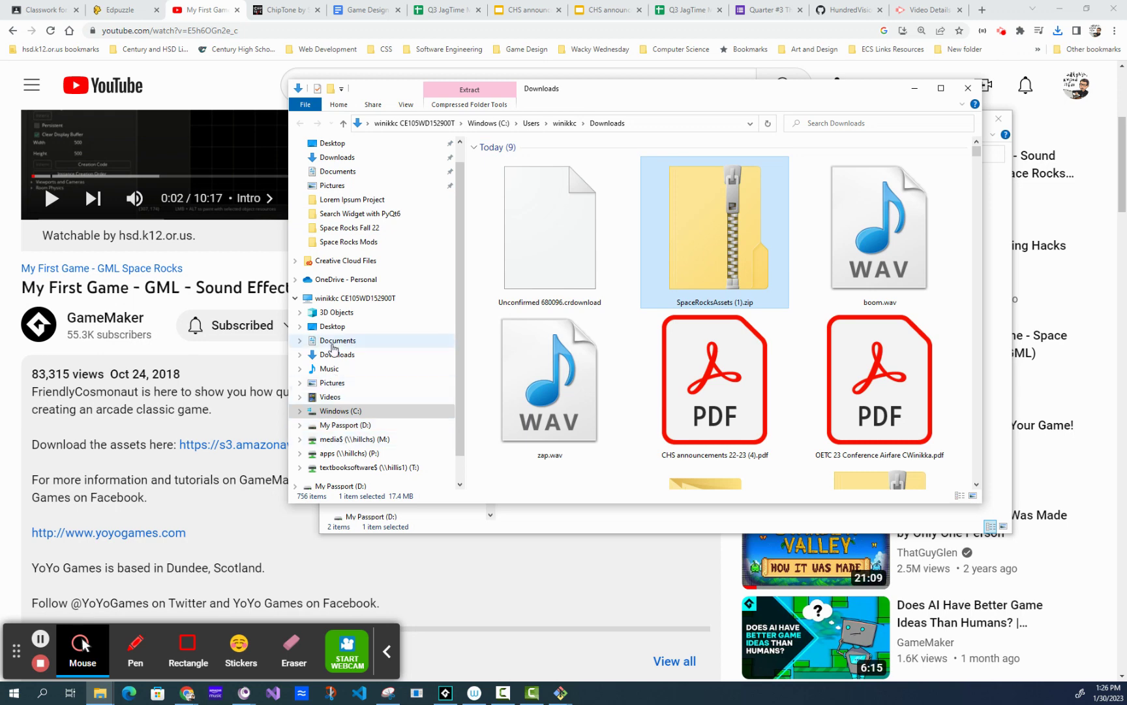
{"action": "left_click", "coordinate": [334, 345]}
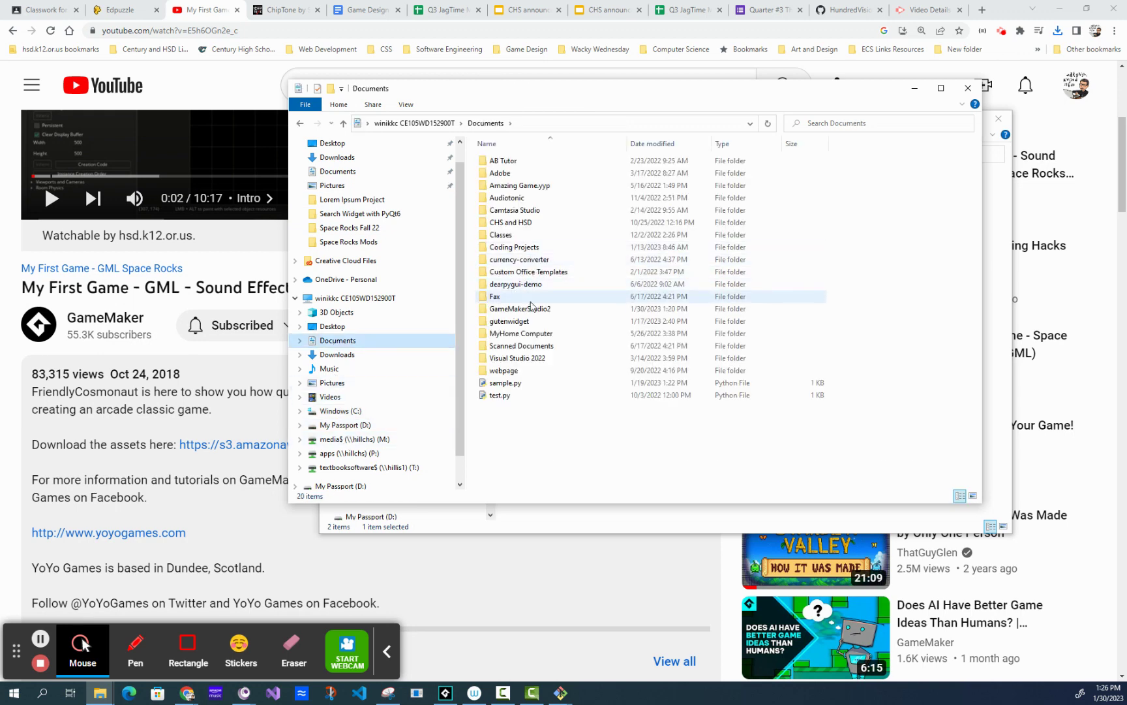
{"action": "left_click", "coordinate": [534, 311]}
{"action": "double_click", "coordinate": [534, 312]}
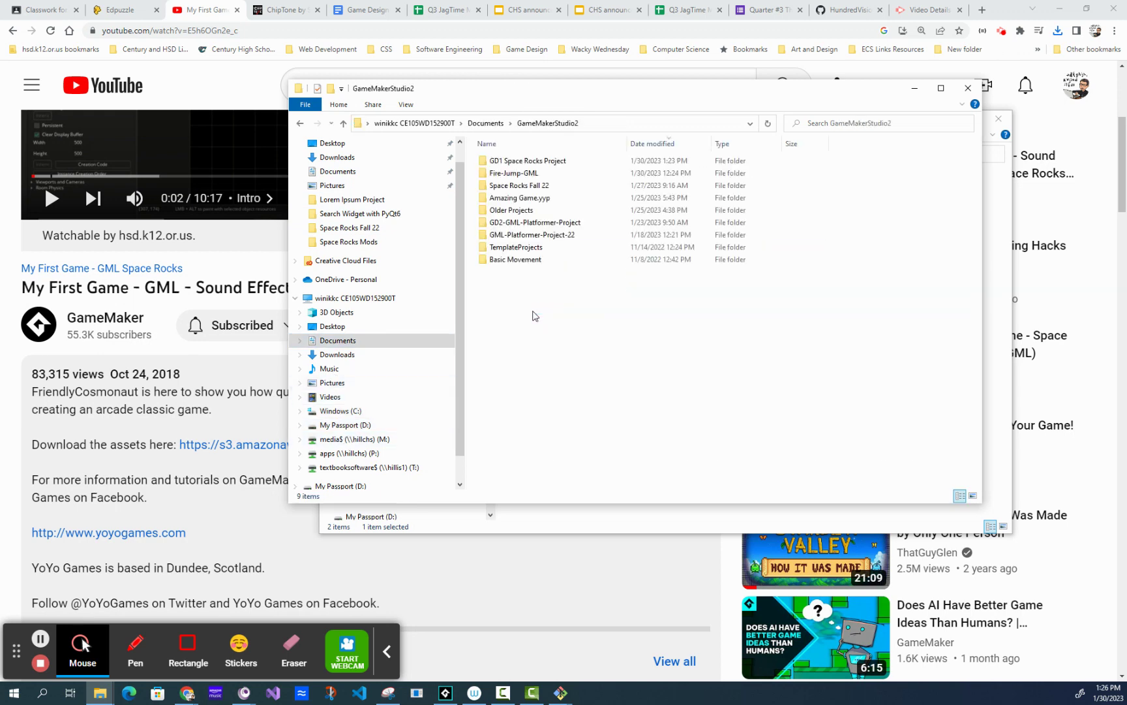
{"action": "left_click", "coordinate": [500, 164]}
{"action": "double_click", "coordinate": [500, 163]}
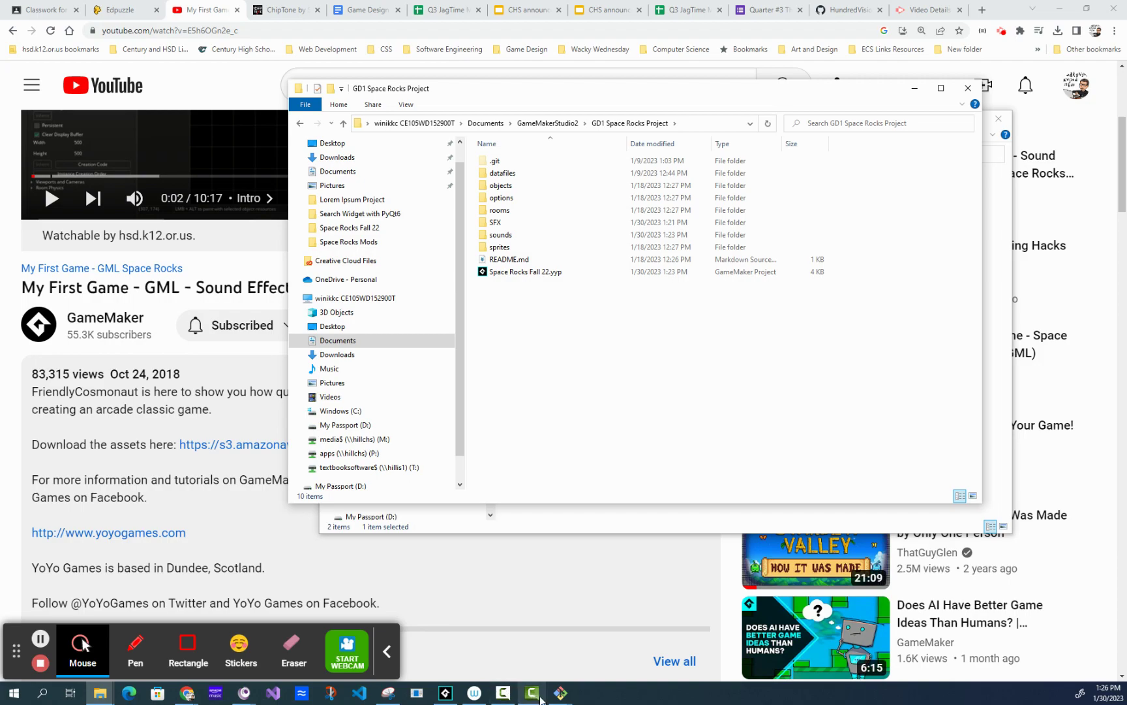
Create a new sound asset in the Sounds group of the Space Rocks Fall 22 project
{"action": "left_click", "coordinate": [447, 695]}
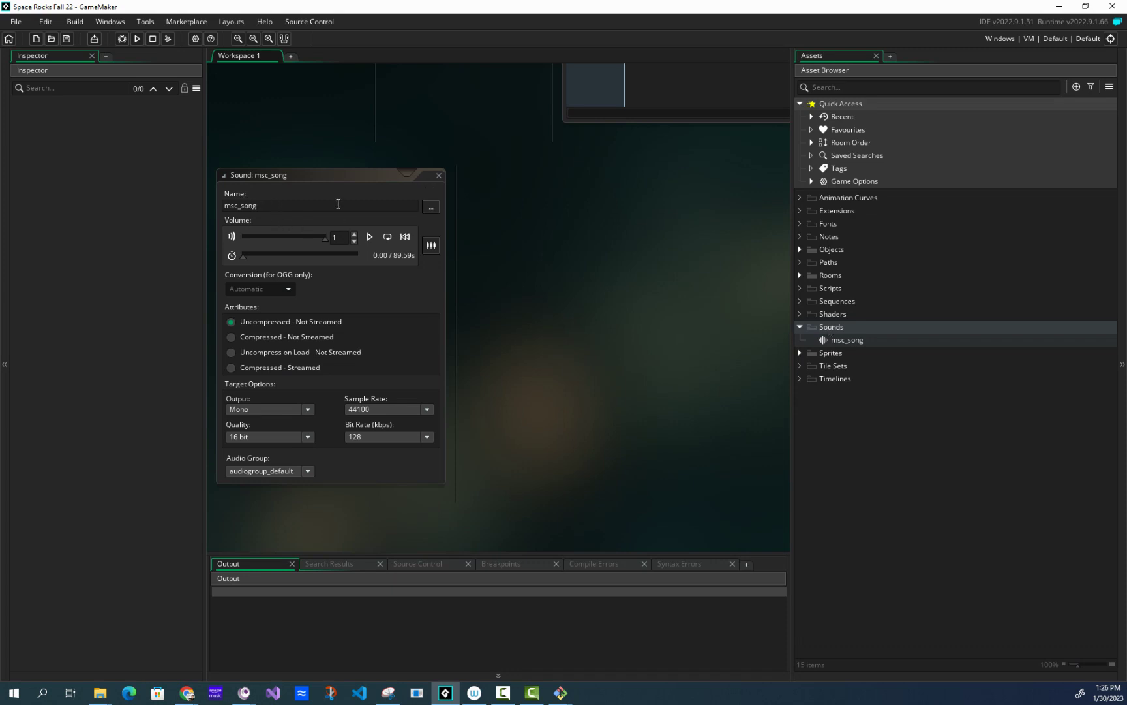
{"action": "right_click", "coordinate": [836, 328]}
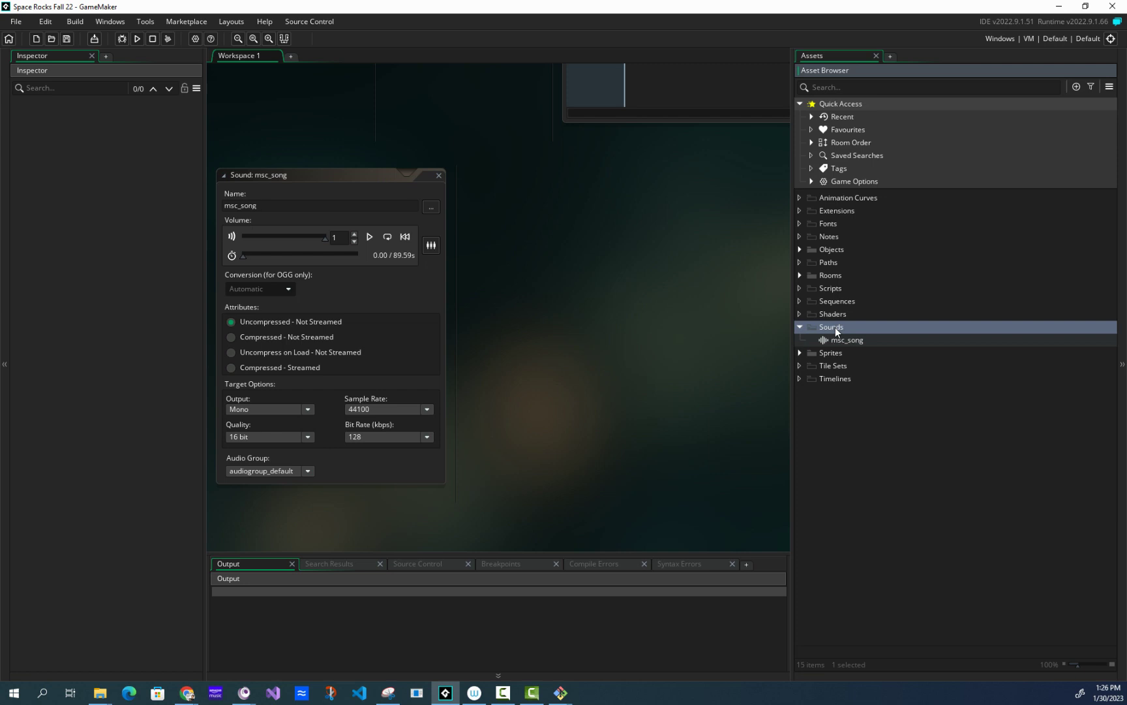
{"action": "mouse_move", "coordinate": [842, 334]}
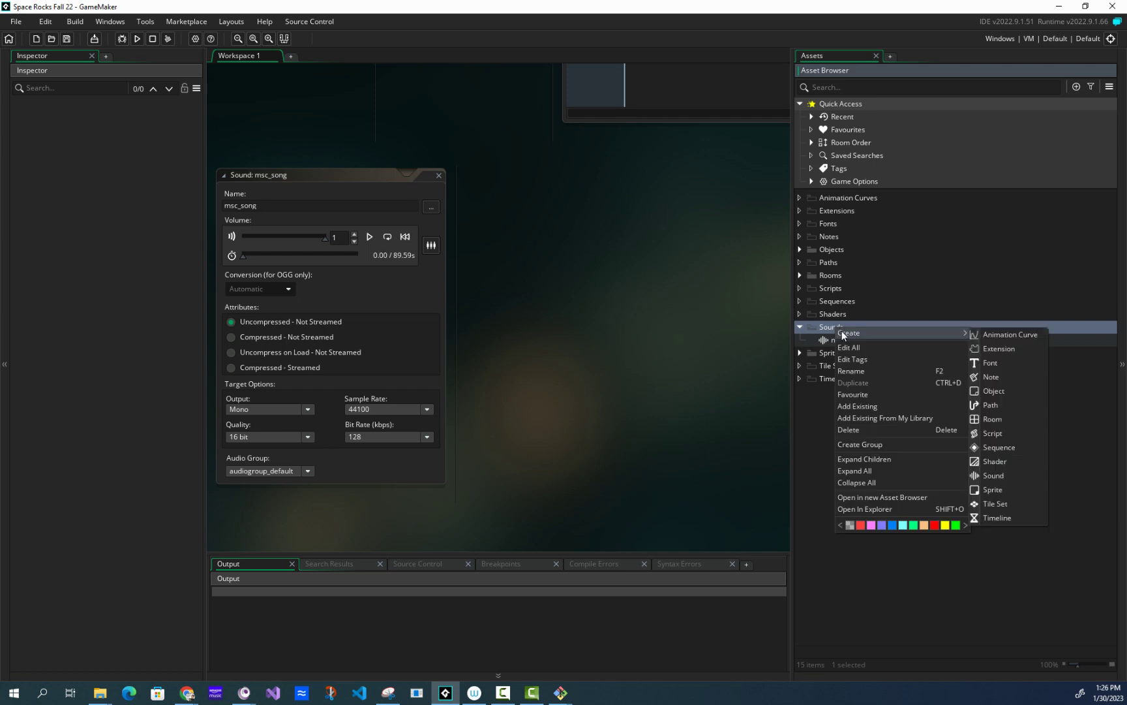
{"action": "left_click", "coordinate": [995, 475]}
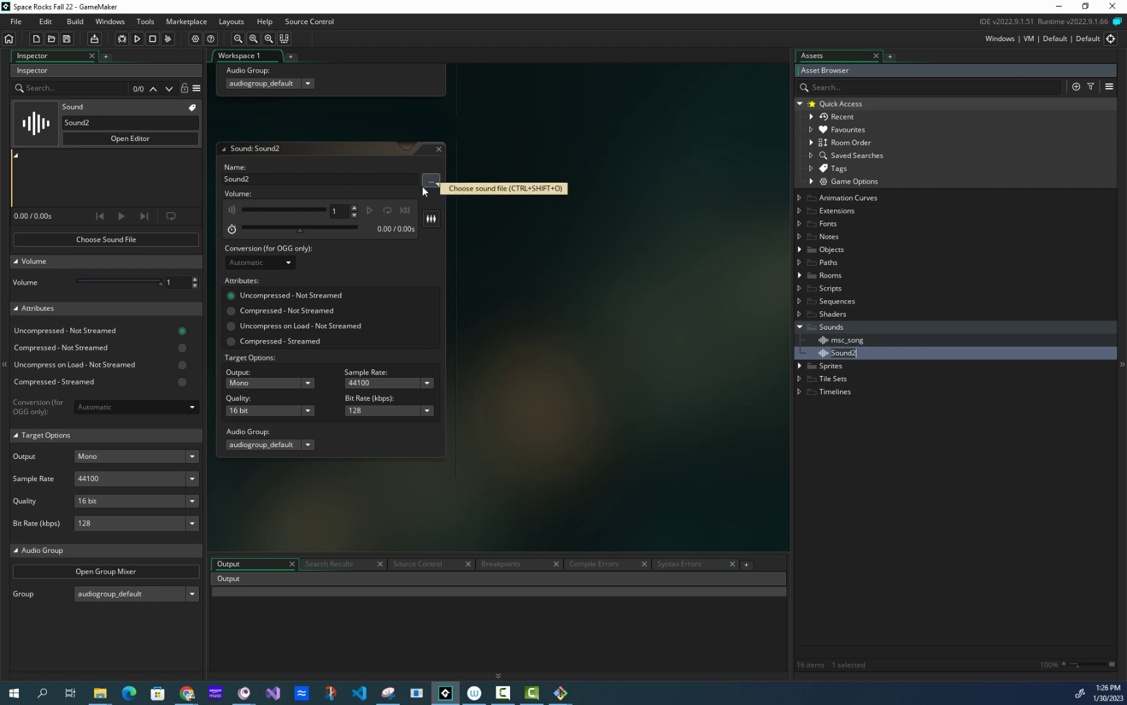
Load snd_die.wav from the SFX folder, copying its name, and preview it
{"action": "left_click", "coordinate": [424, 184]}
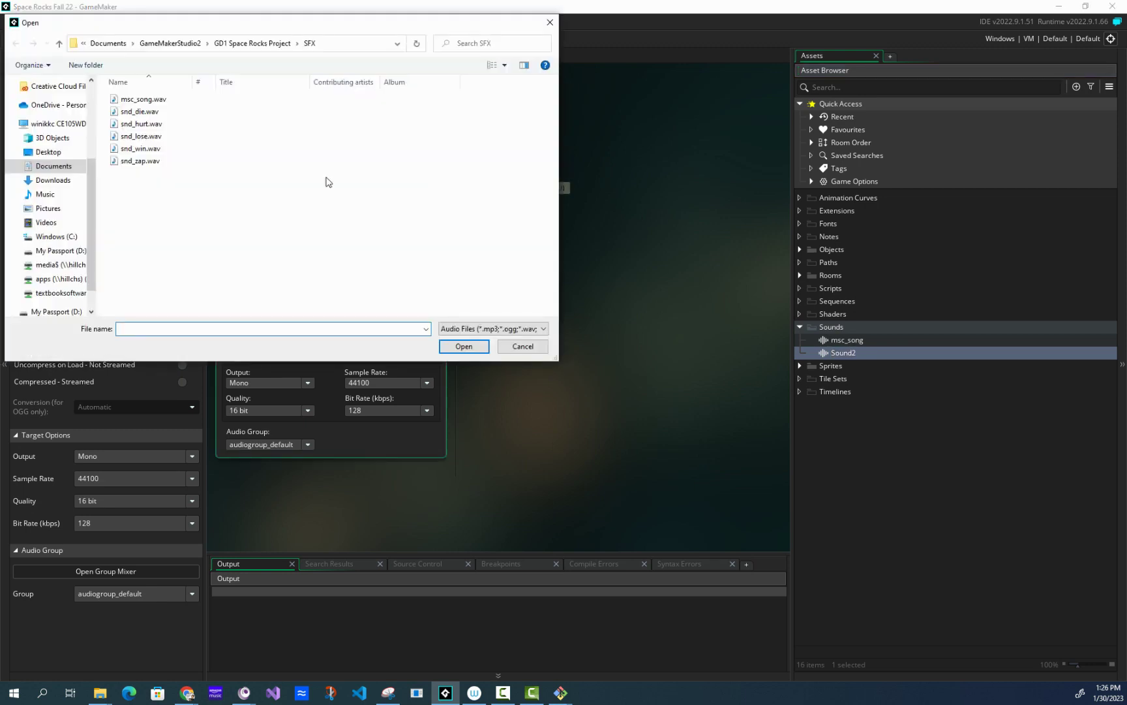
{"action": "left_click", "coordinate": [135, 112]}
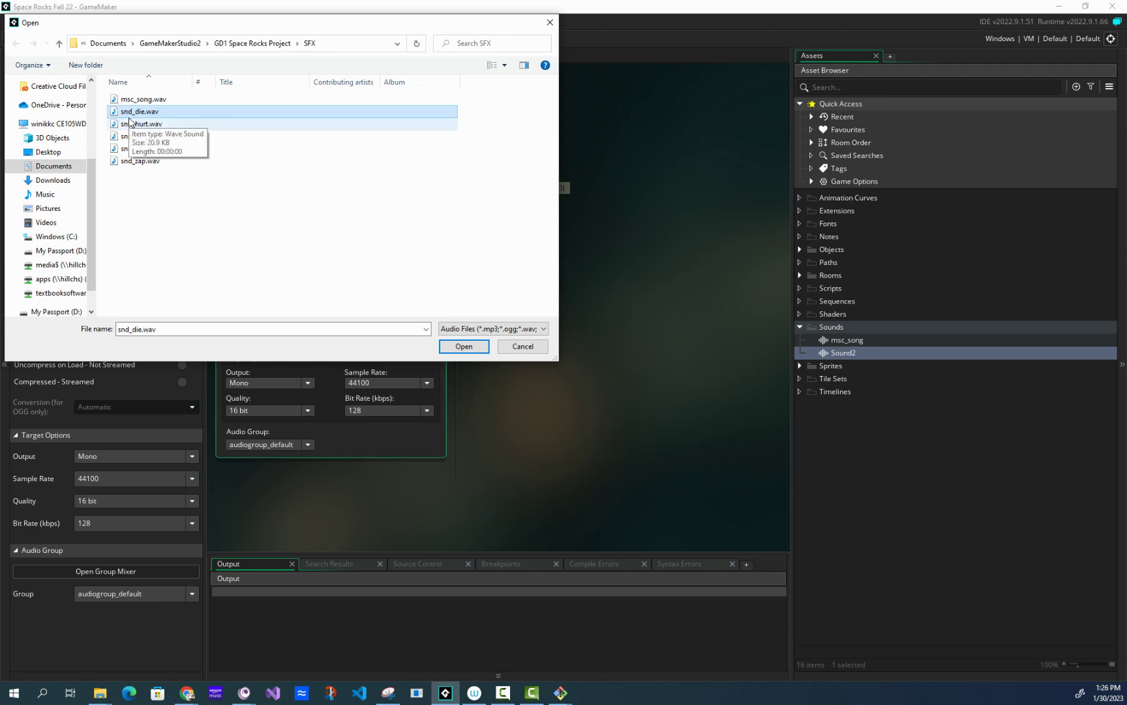
{"action": "left_click", "coordinate": [133, 328]}
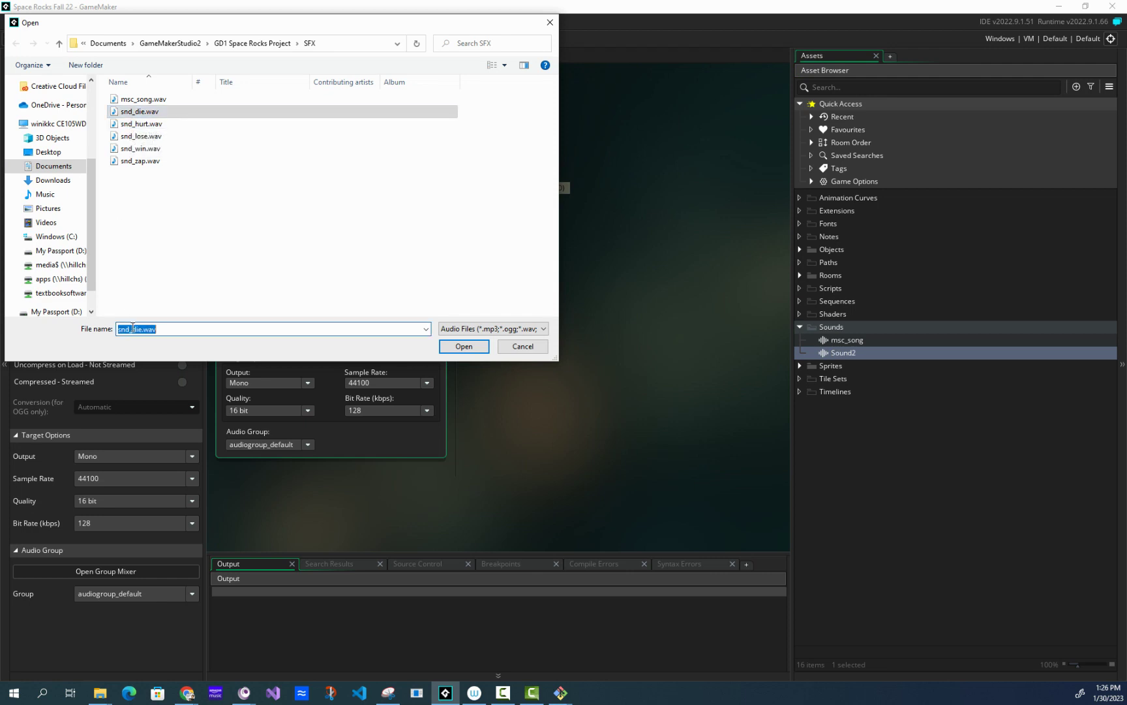
{"action": "left_click", "coordinate": [129, 330]}
{"action": "left_click_drag", "start_coordinate": [140, 329], "coordinate": [92, 330]}
{"action": "key", "text": "ctrl+c"}
{"action": "left_click", "coordinate": [464, 347]}
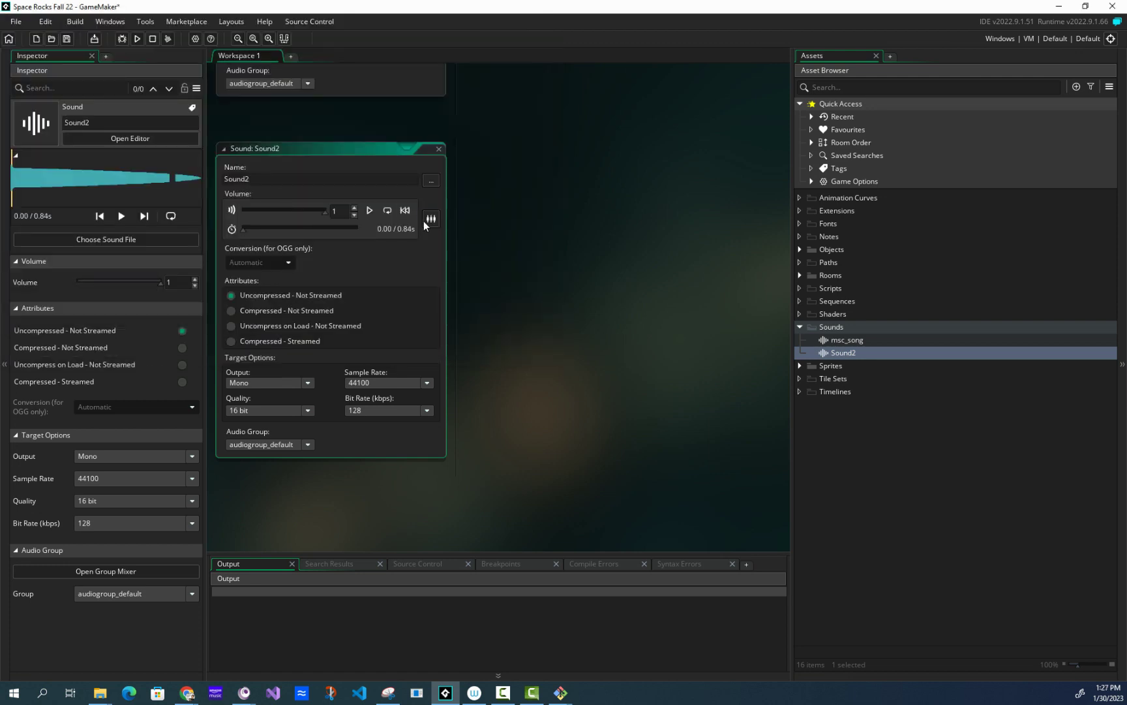
{"action": "left_click", "coordinate": [369, 210]}
{"action": "left_click", "coordinate": [262, 179]}
Rename the sound asset from Sound2 to snd_die
{"action": "left_click_drag", "start_coordinate": [263, 179], "coordinate": [216, 181]}
{"action": "right_click", "coordinate": [243, 180]}
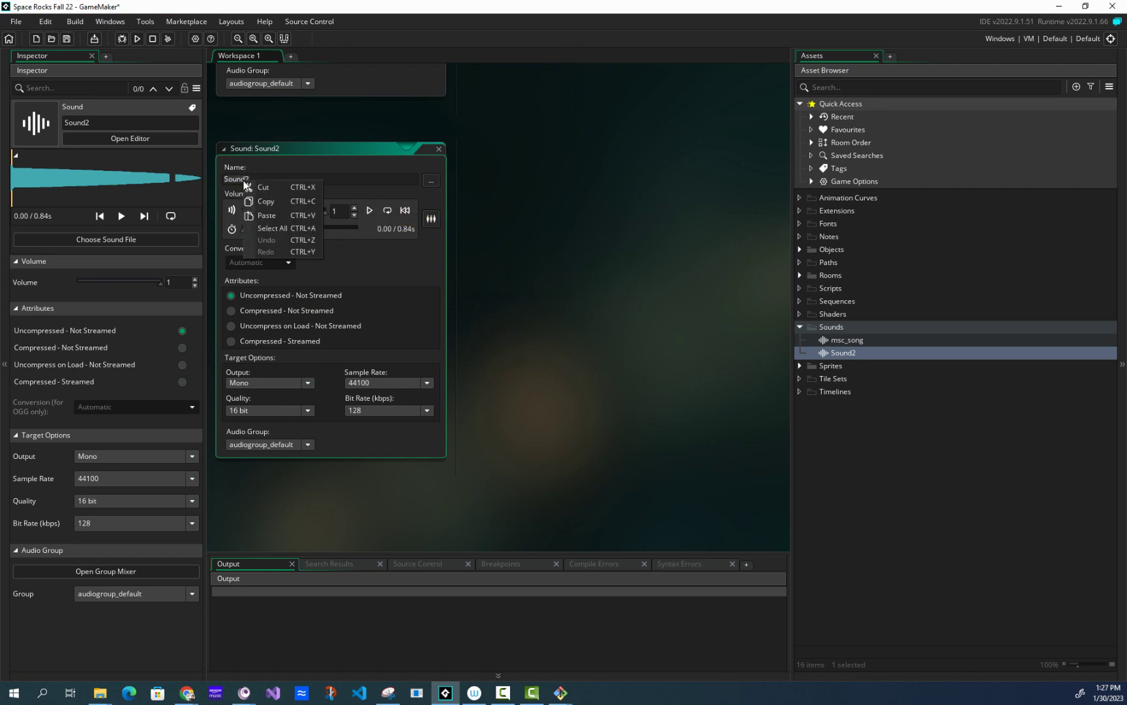
{"action": "left_click", "coordinate": [269, 214]}
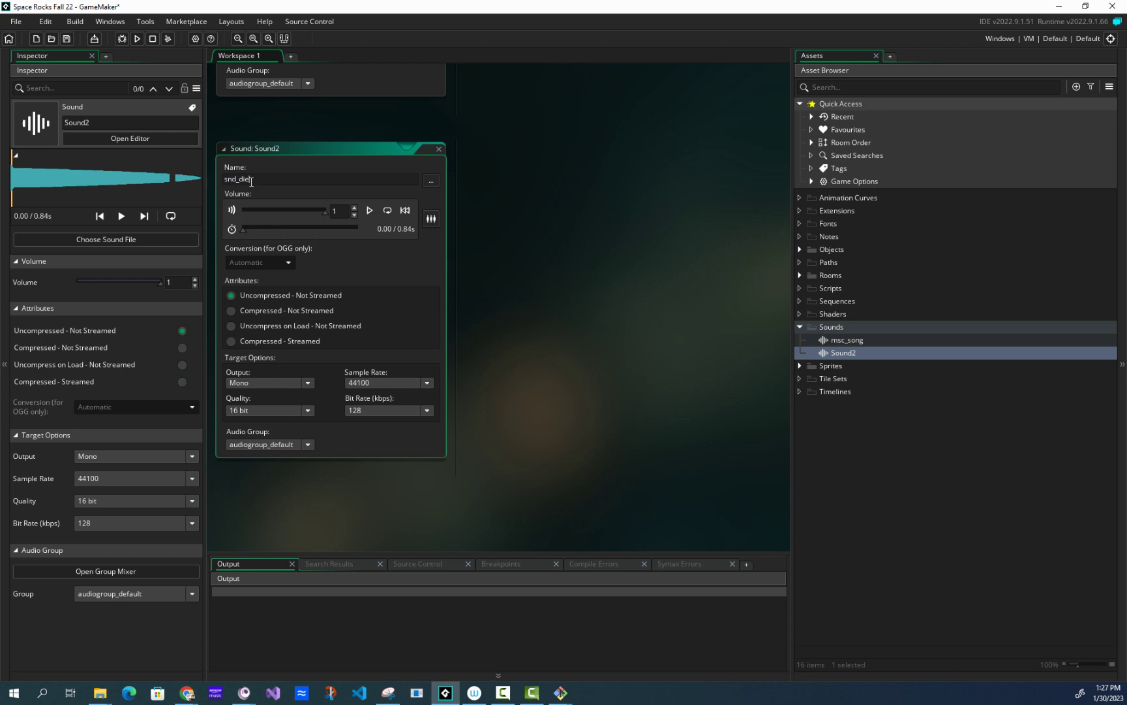
{"action": "left_click", "coordinate": [568, 293]}
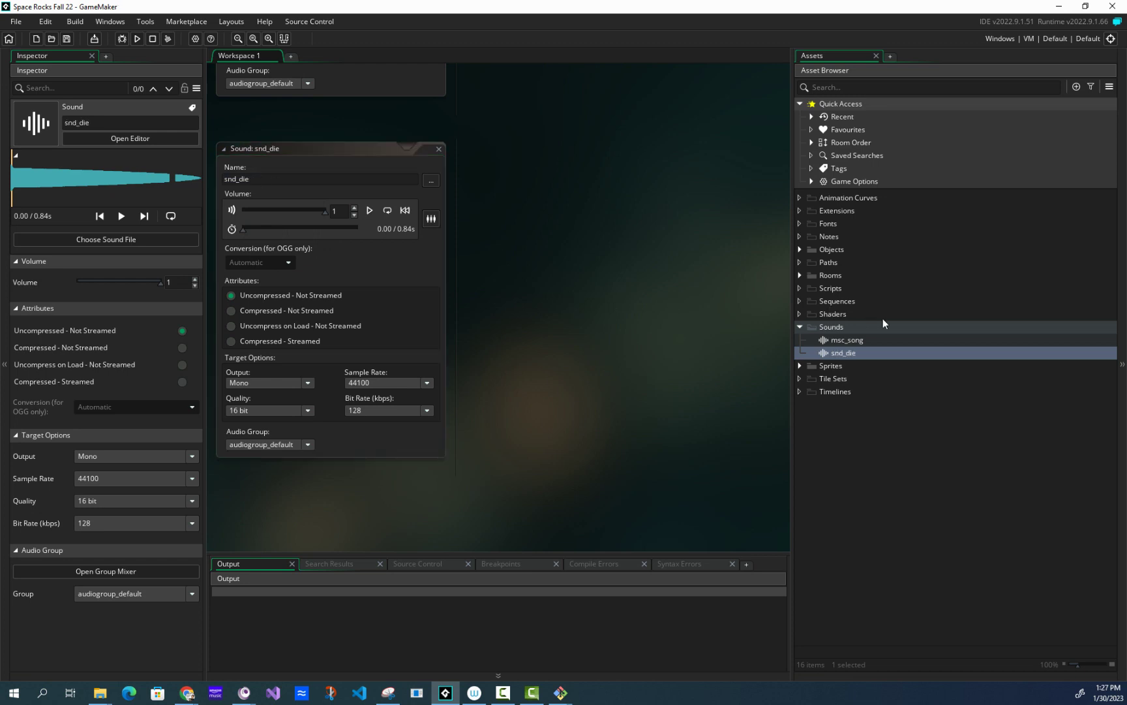
Create another new sound asset under Sounds
{"action": "right_click", "coordinate": [834, 327]}
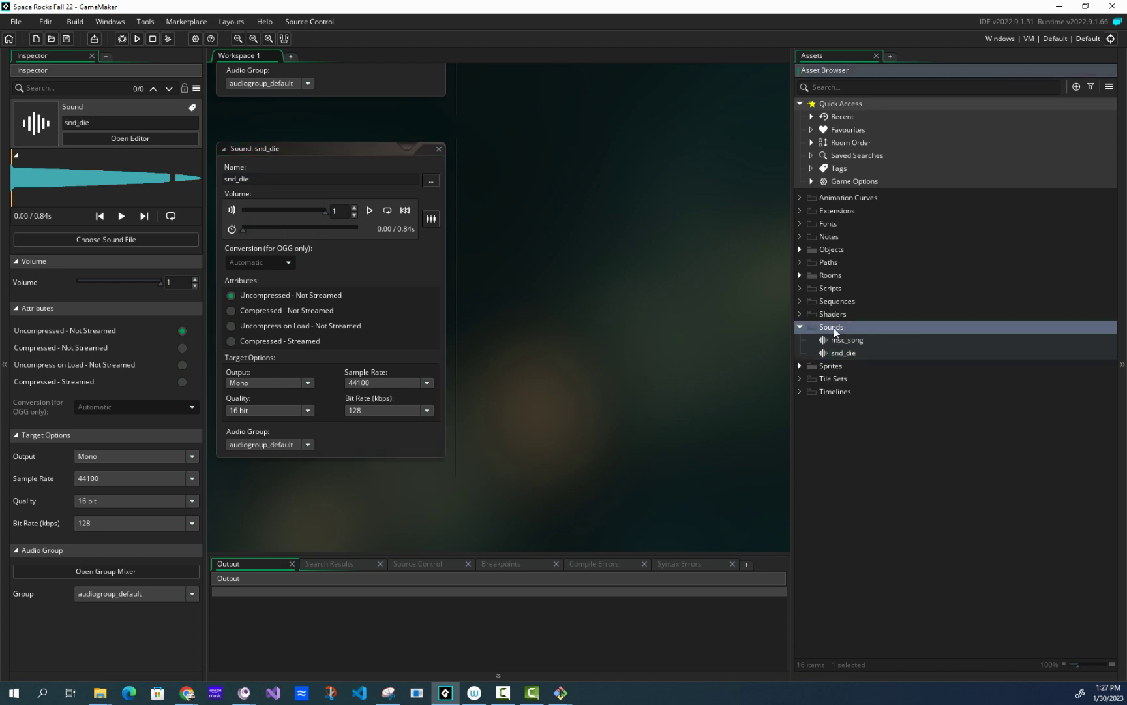
{"action": "mouse_move", "coordinate": [843, 336]}
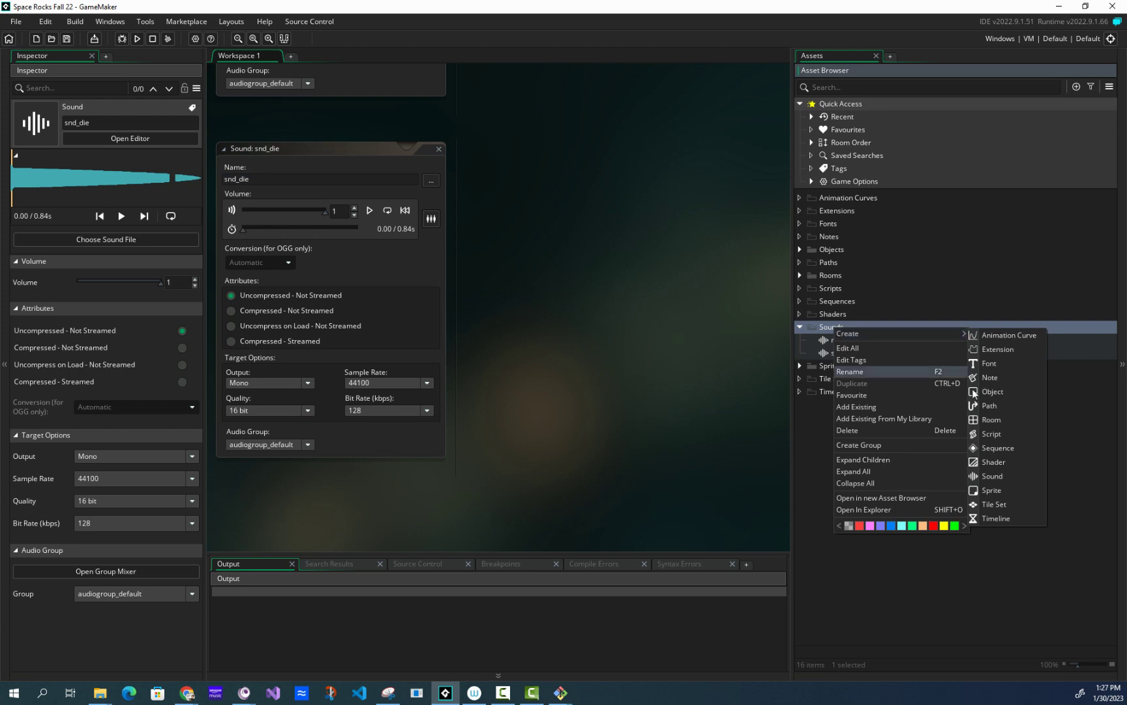
{"action": "left_click", "coordinate": [989, 477]}
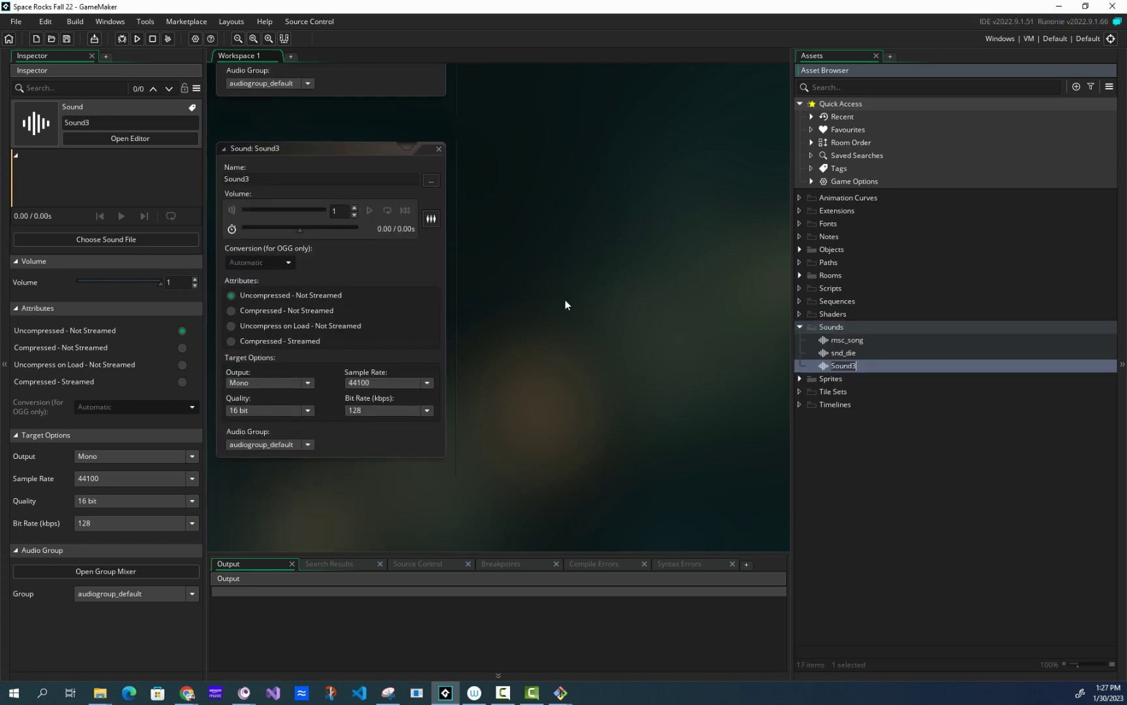
Load snd_hurt.wav from the SFX folder, copying its name, and preview it
{"action": "left_click", "coordinate": [435, 179]}
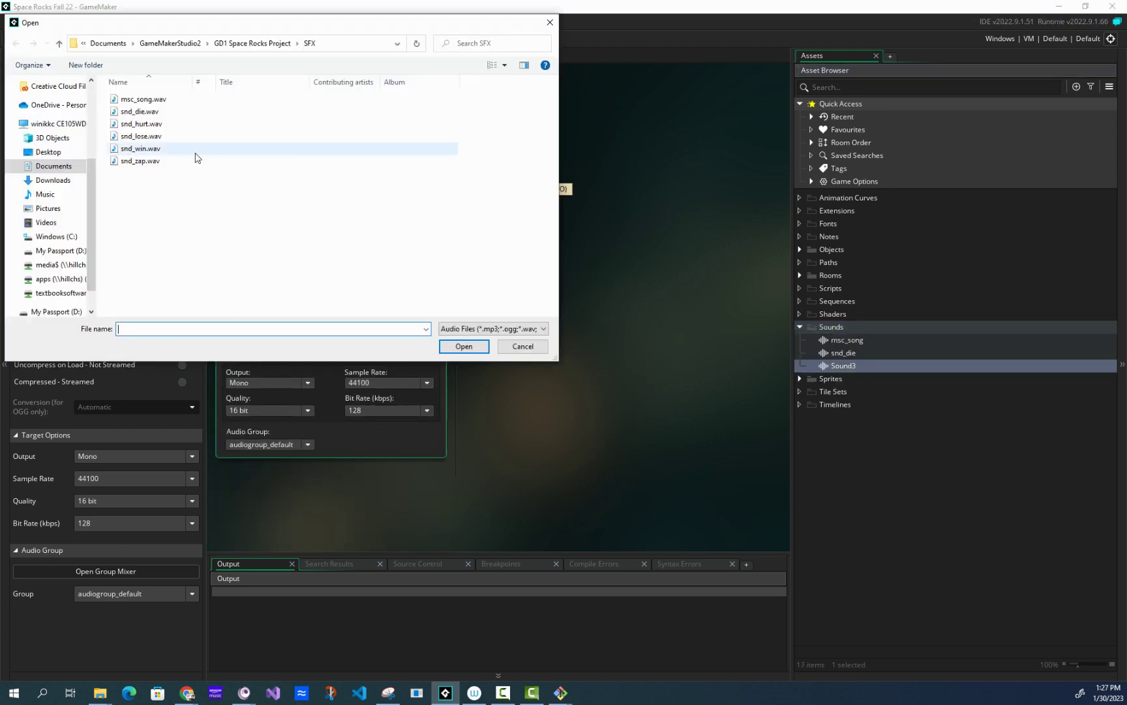
{"action": "left_click", "coordinate": [127, 128]}
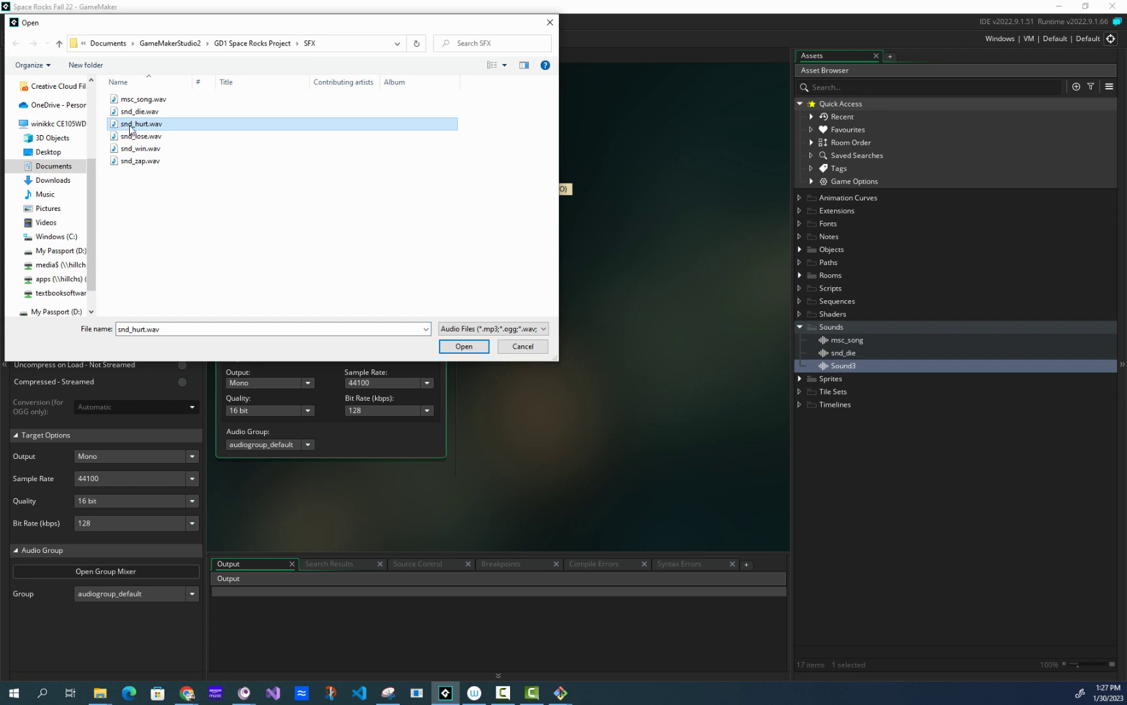
{"action": "left_click", "coordinate": [130, 127]}
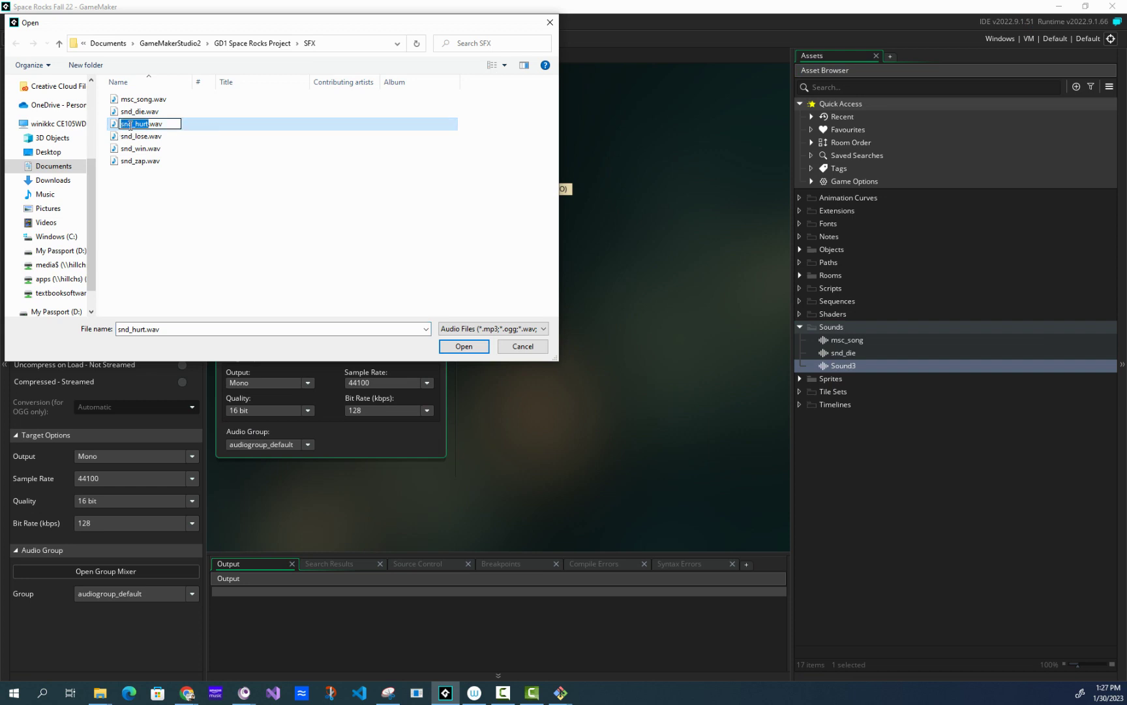
{"action": "right_click", "coordinate": [131, 125]}
{"action": "left_click", "coordinate": [163, 165]}
{"action": "left_click", "coordinate": [252, 220]}
{"action": "left_click", "coordinate": [155, 124]}
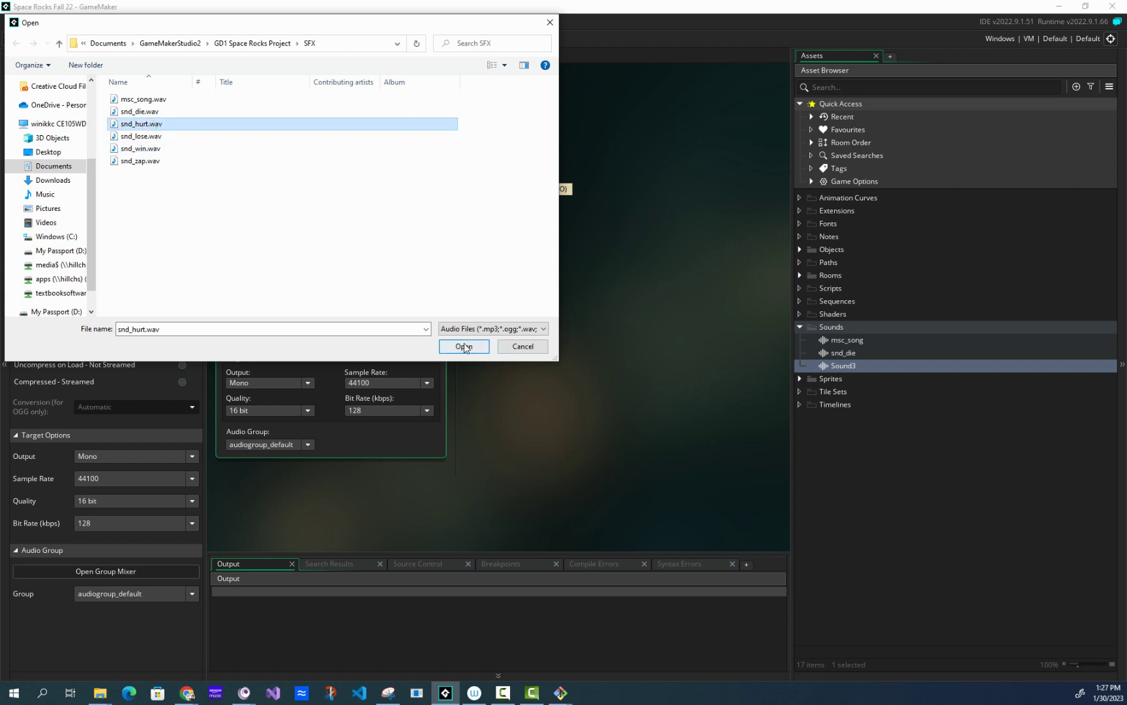
{"action": "left_click", "coordinate": [476, 352]}
{"action": "left_click", "coordinate": [121, 215]}
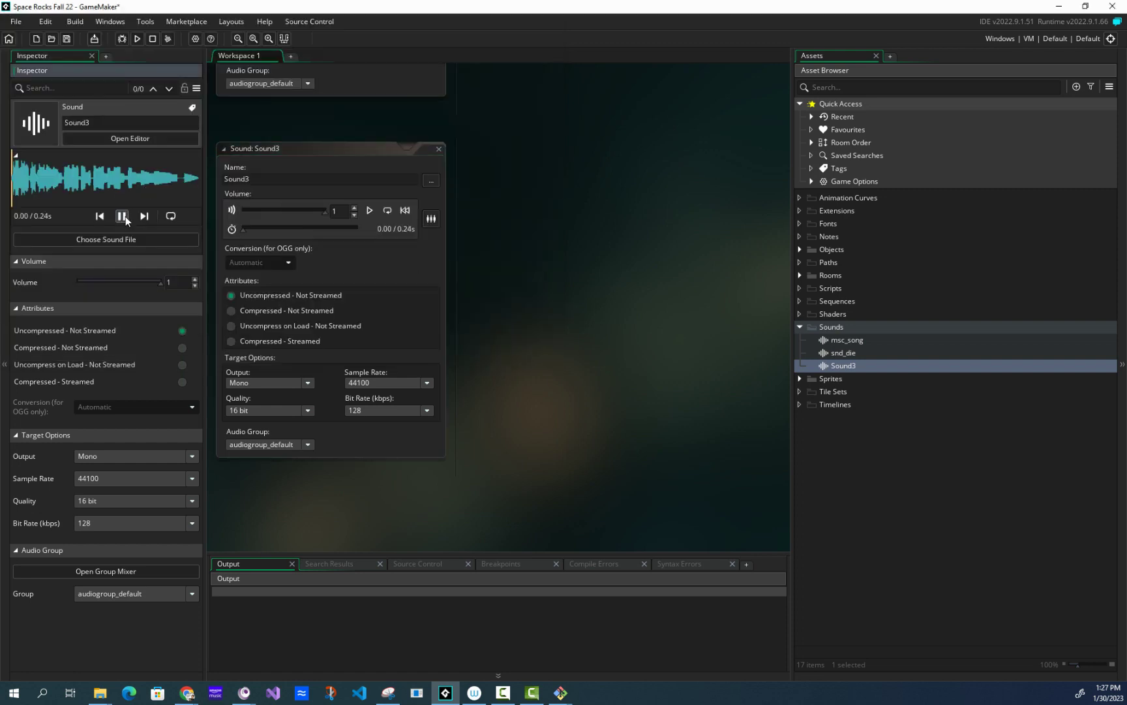
Rename Sound3 to snd_hurt, then return to the Space Rocks Part 5 YouTube page
{"action": "left_click", "coordinate": [263, 179]}
{"action": "key", "text": "ctrl+a"}
{"action": "type", "text": "snd_hurt"}
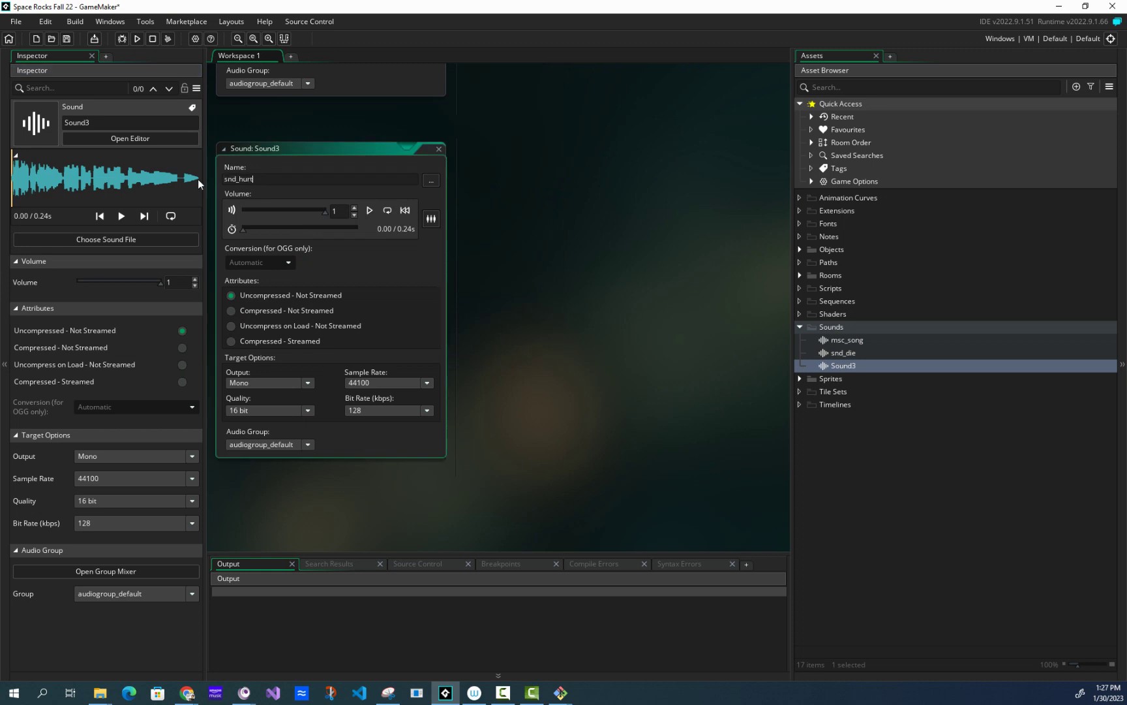
{"action": "left_click", "coordinate": [571, 237]}
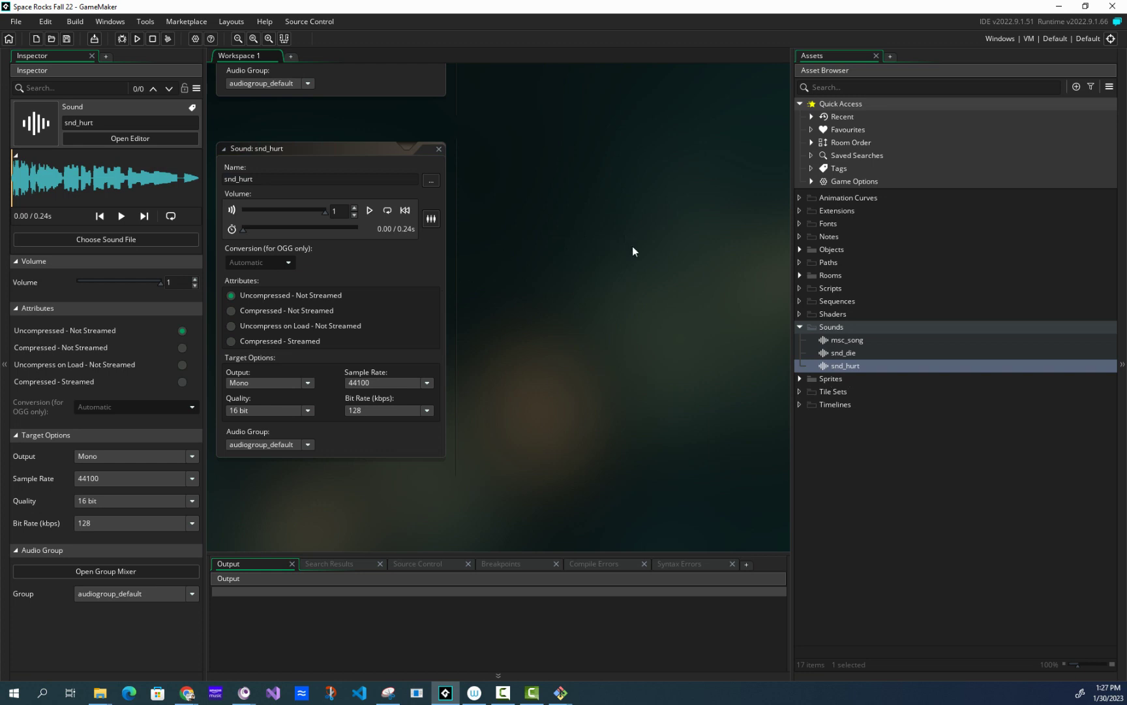
{"action": "key", "text": "alt+Tab"}
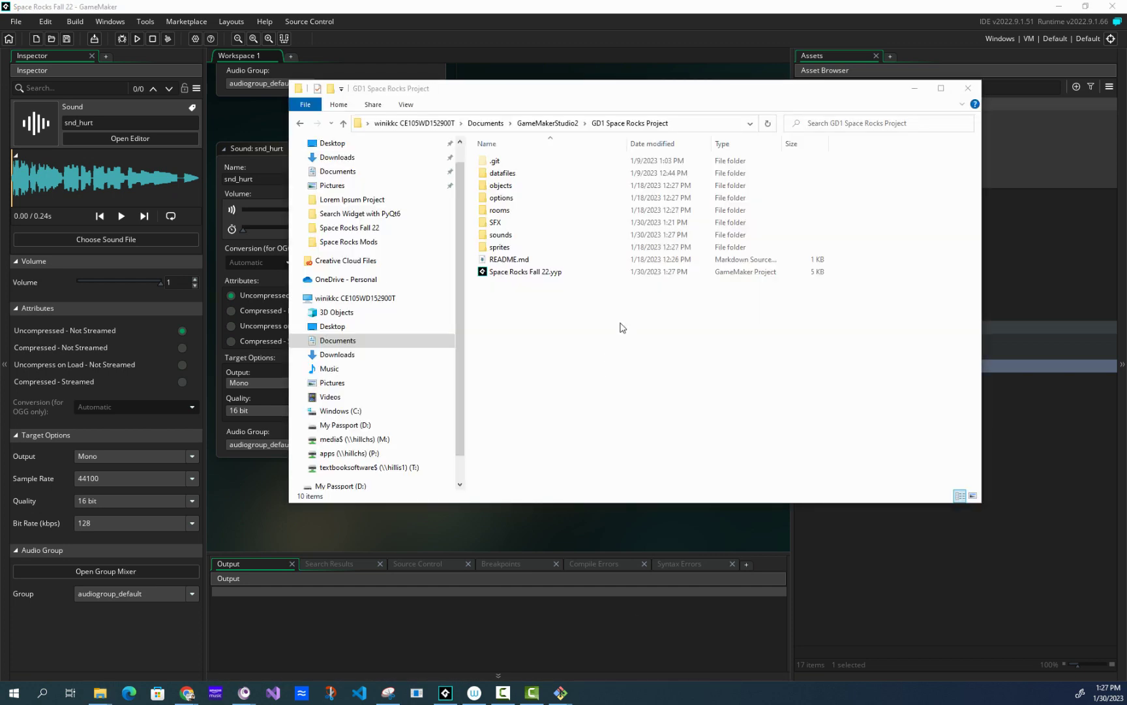
{"action": "key", "text": "alt+Tab"}
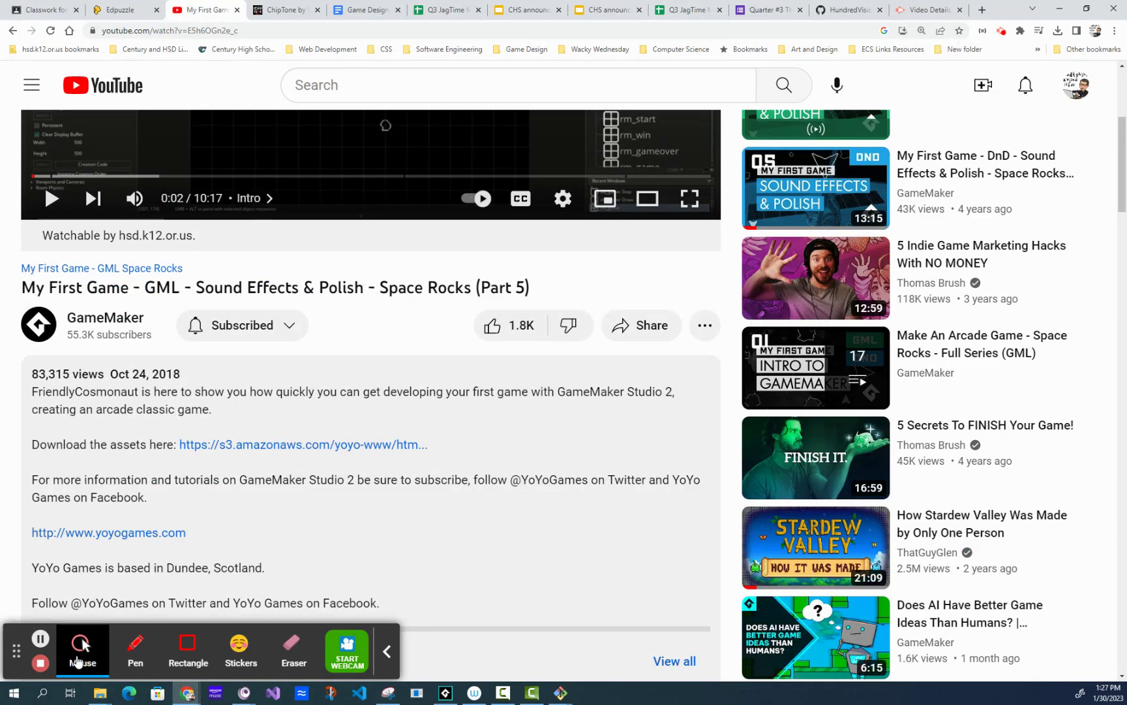